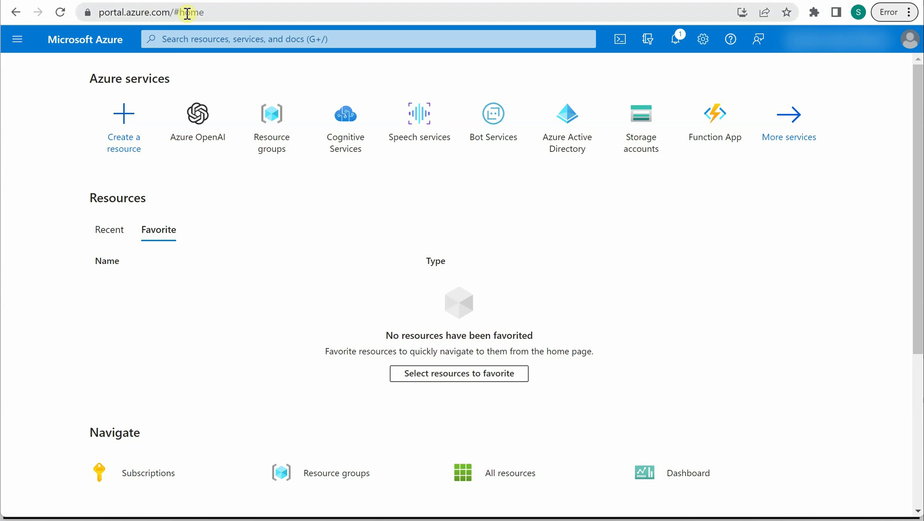
Search the portal for 'azure open', open the Azure OpenAI service list, and collapse the sidebar
click(261, 39)
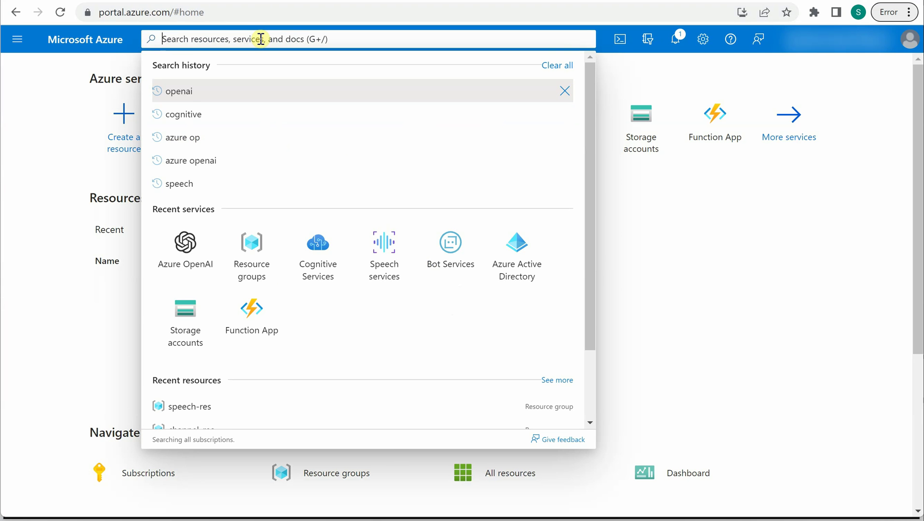
text(opn)
key(BackSpace)
key(BackSpace)
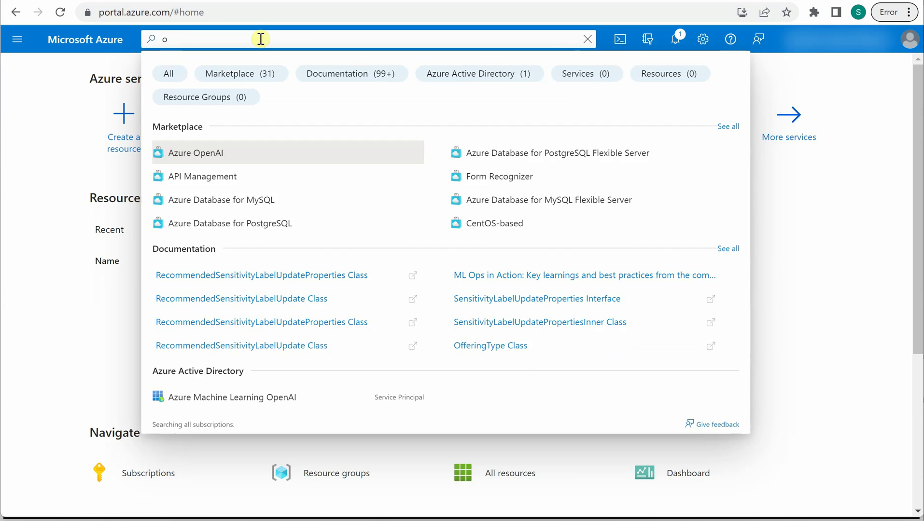
key(BackSpace)
text(azure ope)
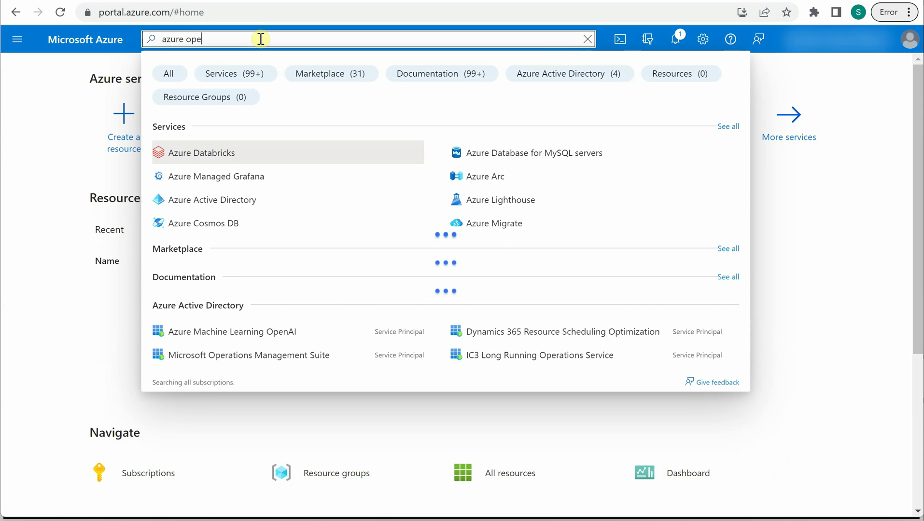
text(n)
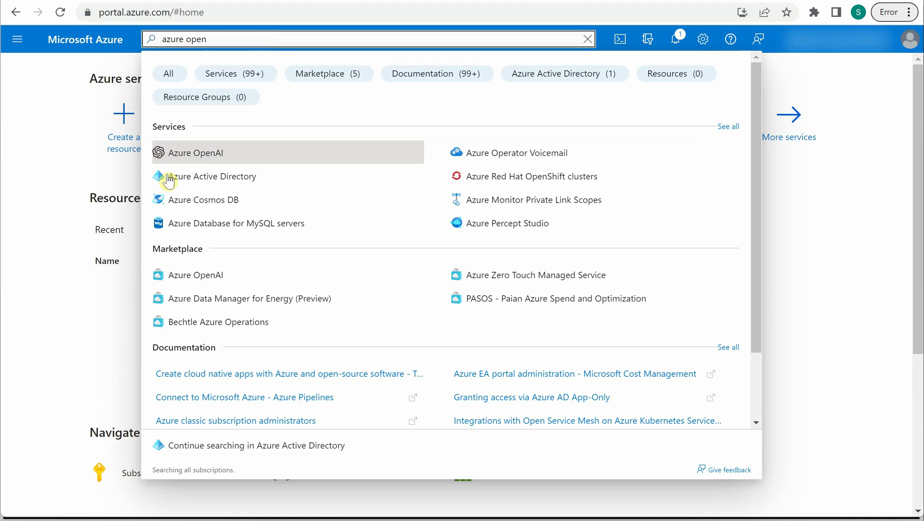
click(196, 152)
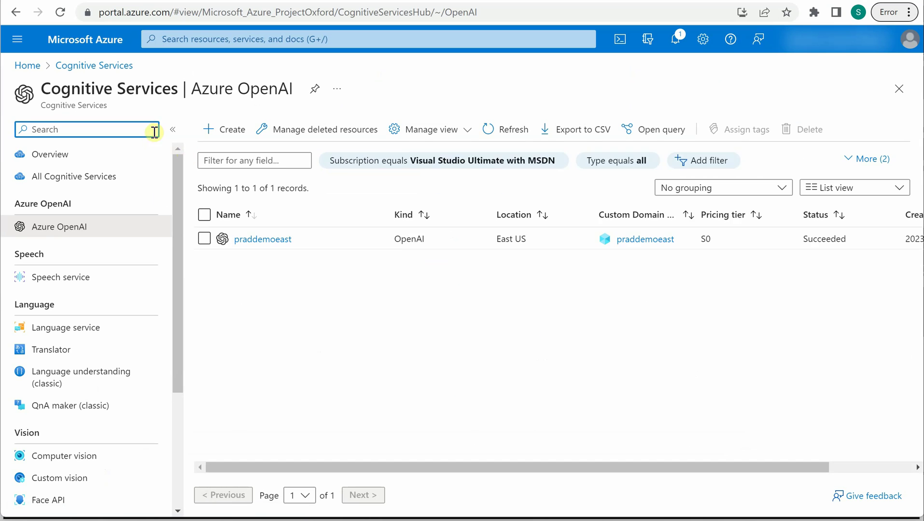
click(172, 130)
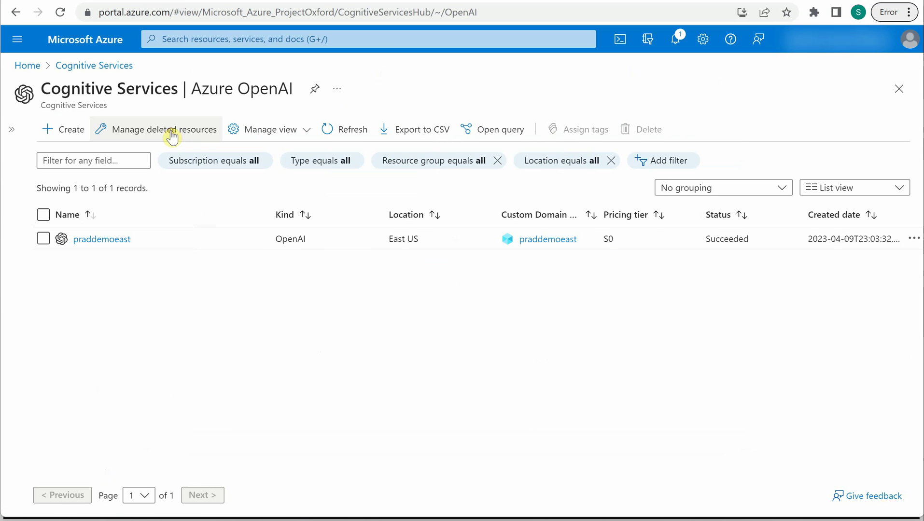
Start a new Azure OpenAI resource in resource group channel-res, region East US
click(66, 133)
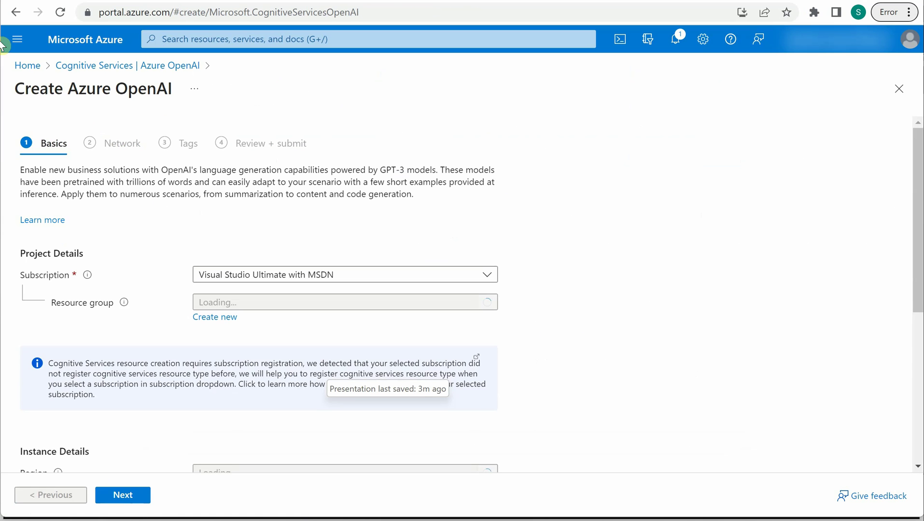
scroll(519, 239, down, 2)
scroll(520, 239, down, 2)
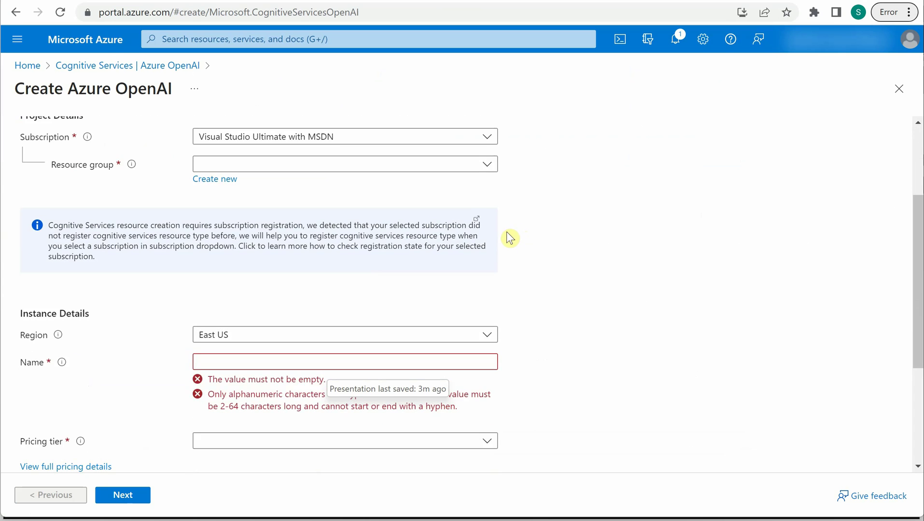
scroll(507, 239, up, 3)
scroll(468, 246, down, 1)
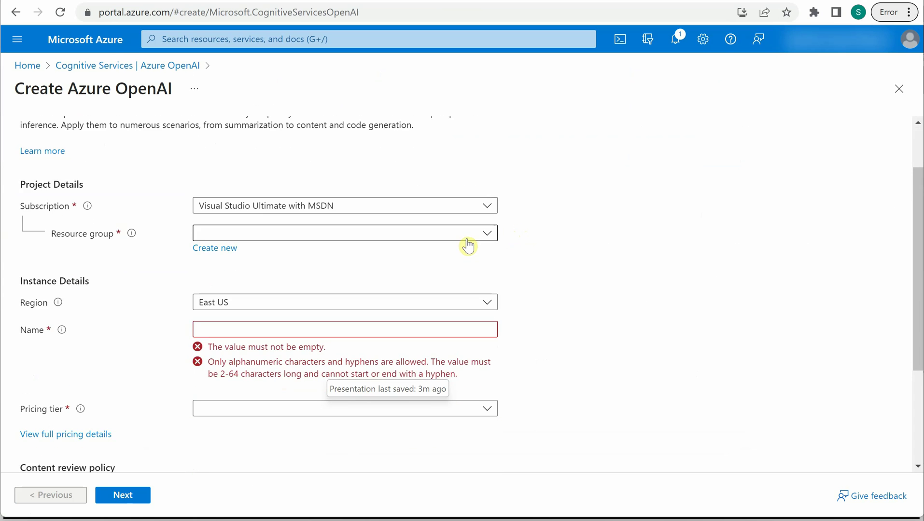
scroll(468, 246, up, 1)
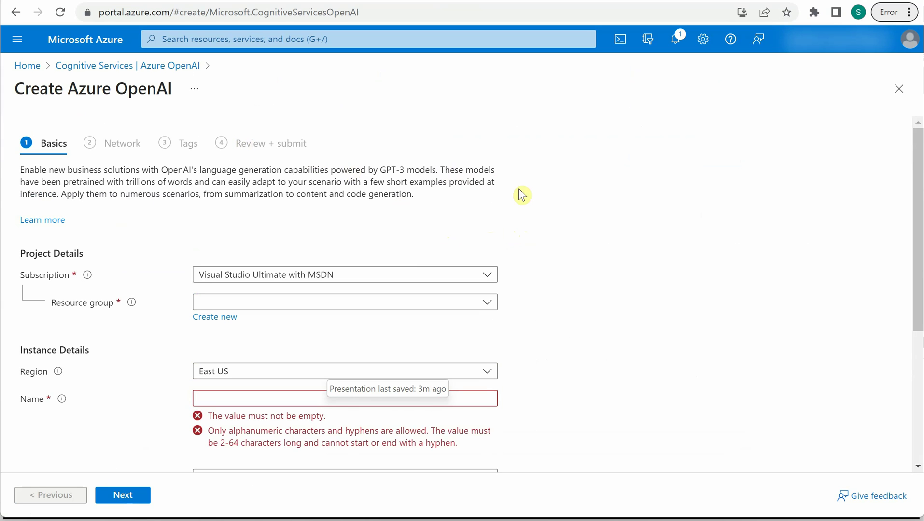
scroll(527, 199, down, 1)
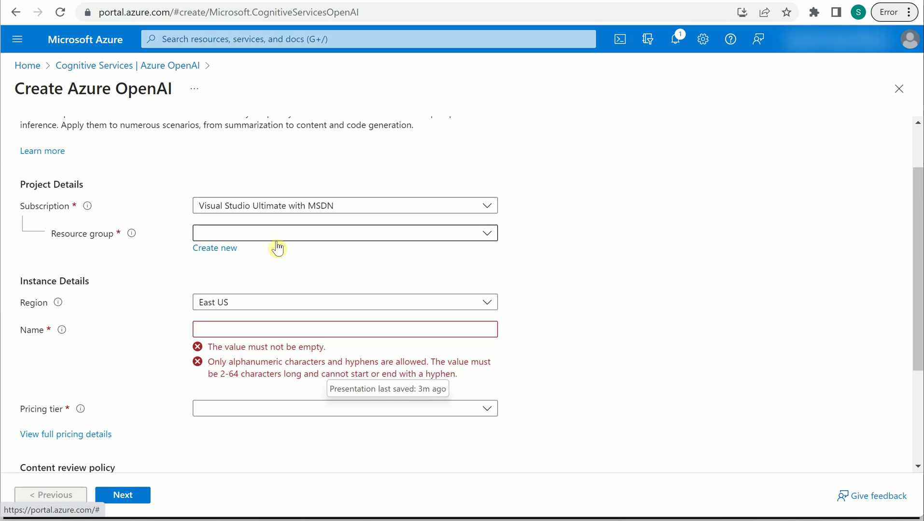
click(260, 233)
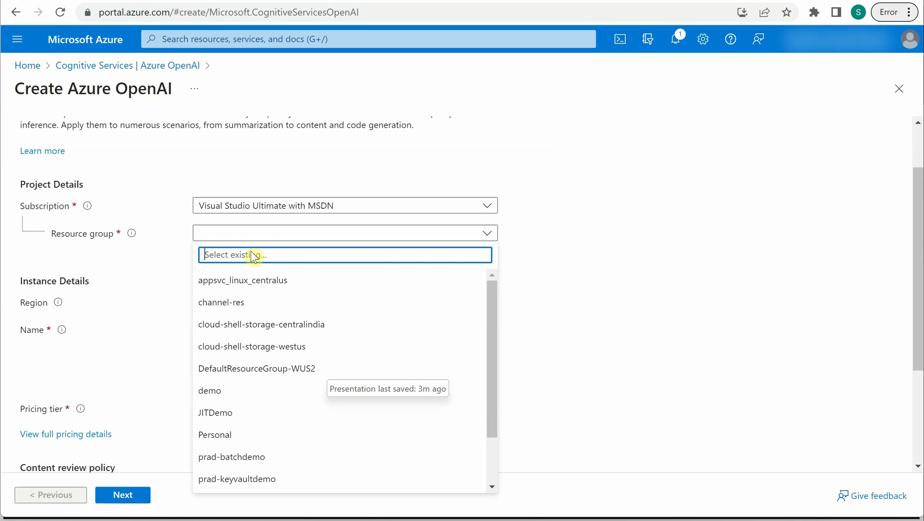
click(242, 304)
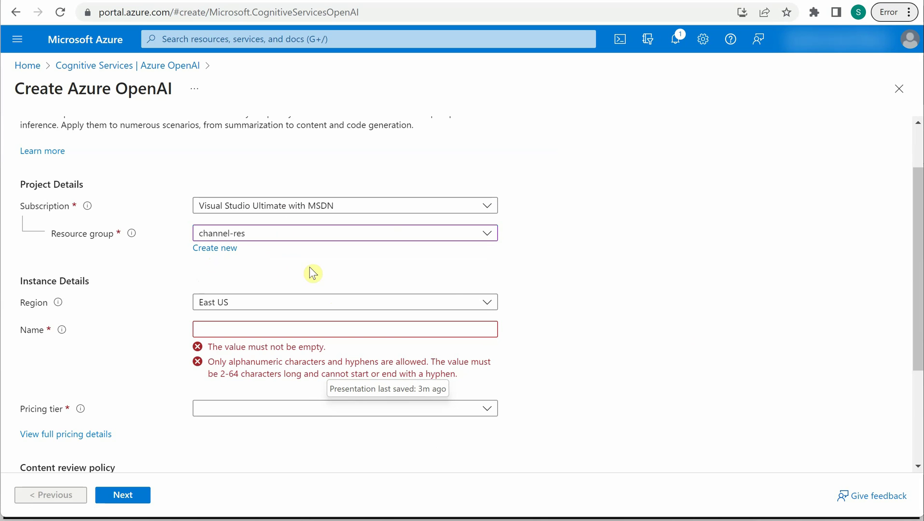
scroll(559, 301, down, 1)
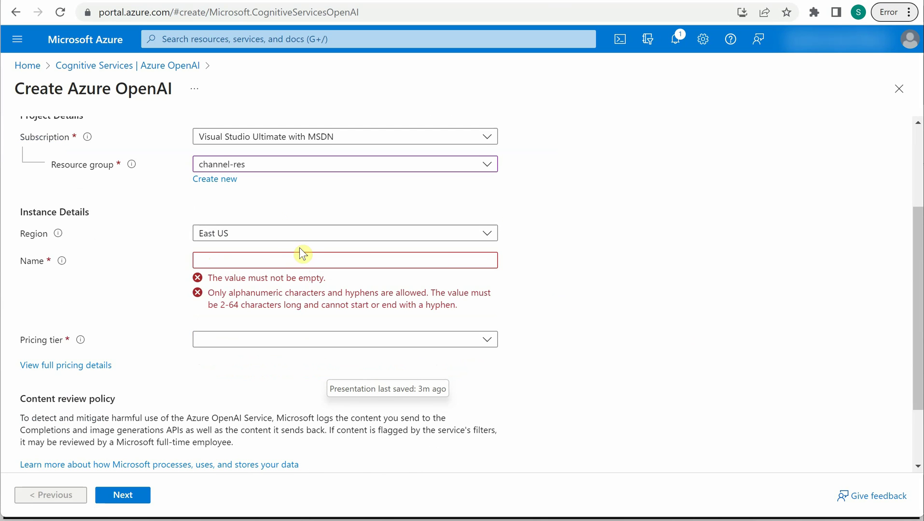
click(272, 233)
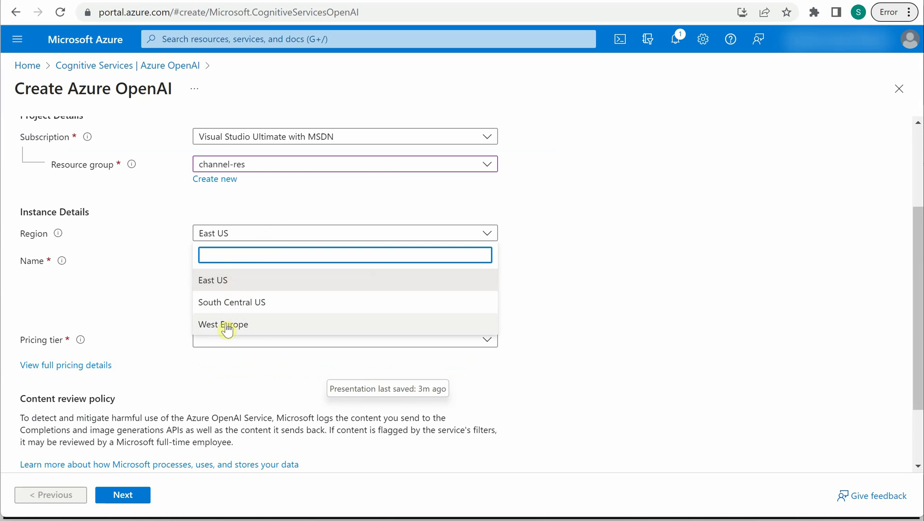
click(224, 280)
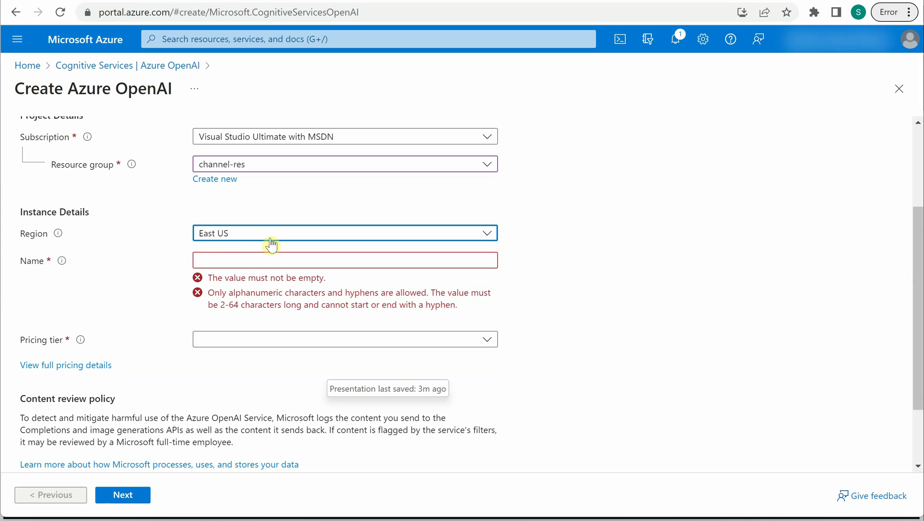
Name the resource channel-openai-ins and choose the Standard S0 pricing tier
click(363, 260)
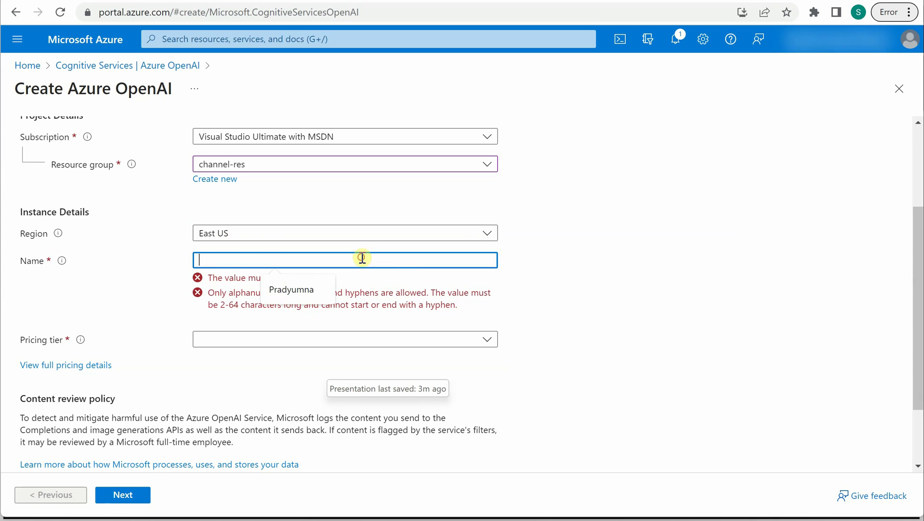
click(635, 266)
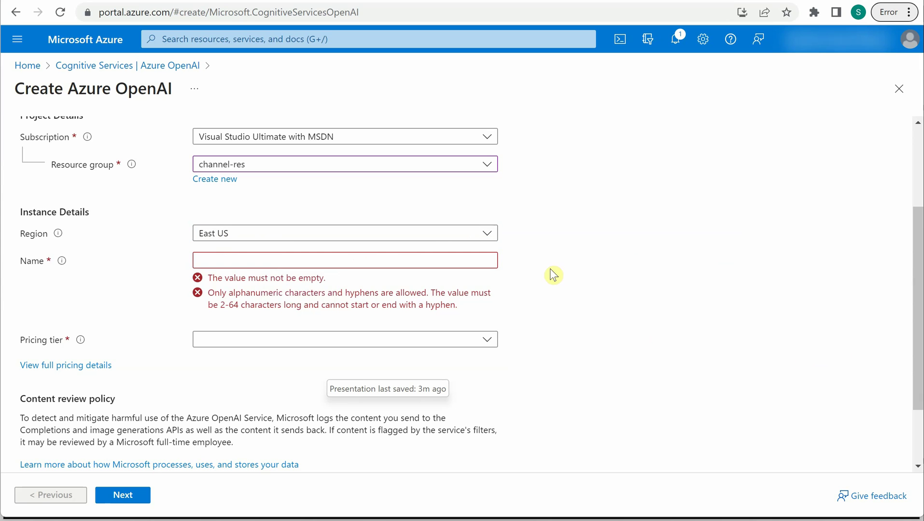
click(457, 260)
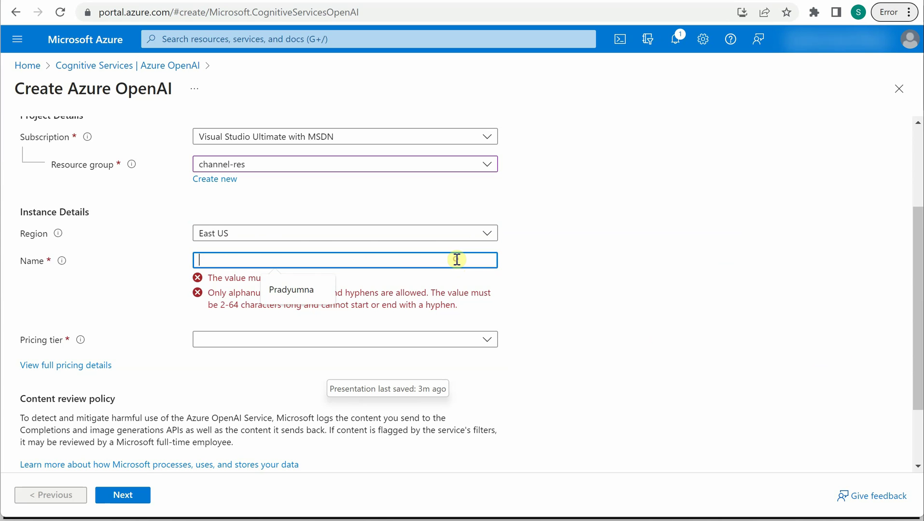
text(channel-openai-ins)
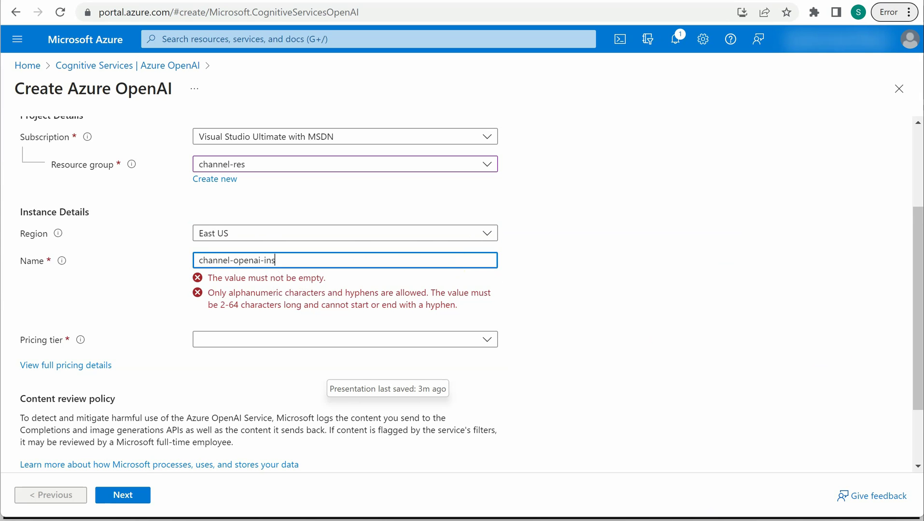
click(586, 356)
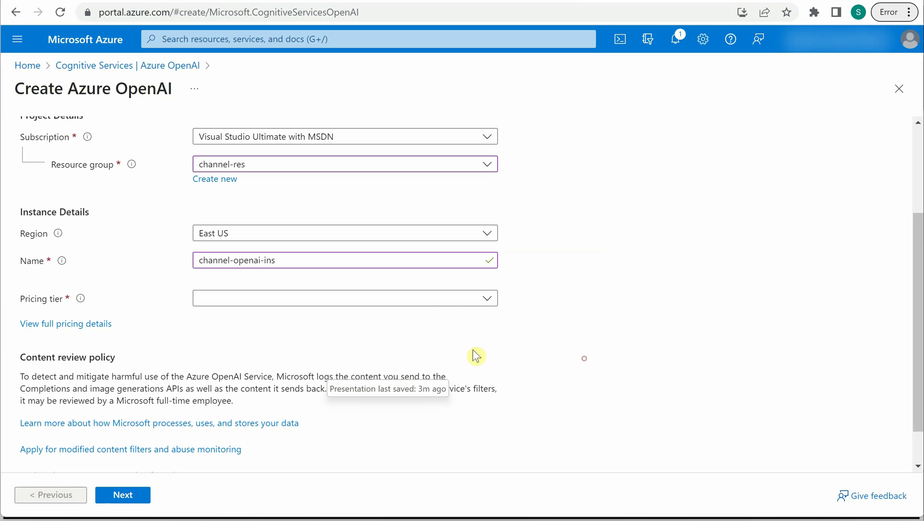
click(431, 298)
click(242, 321)
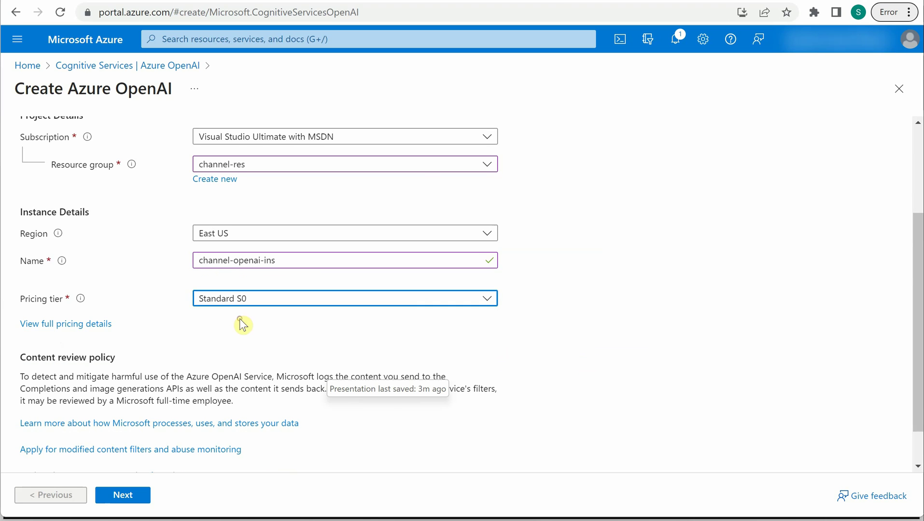
scroll(230, 332, down, 1)
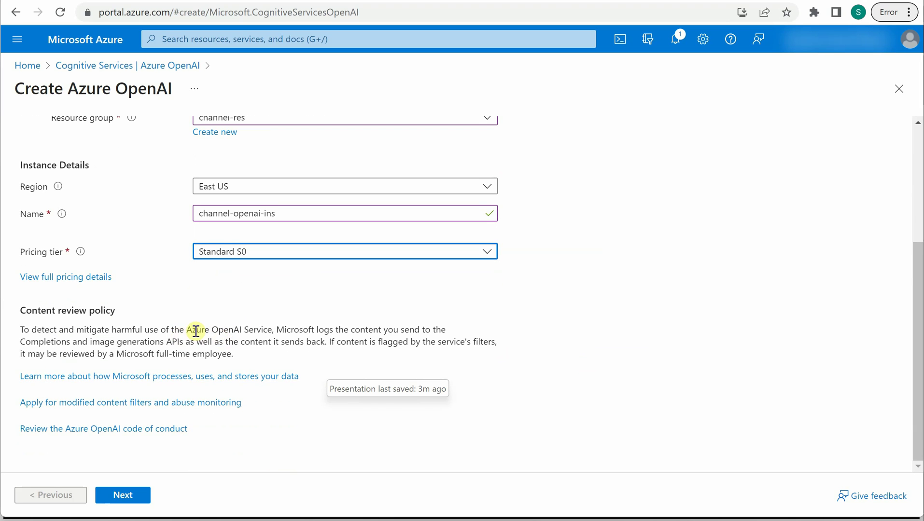
scroll(195, 330, up, 1)
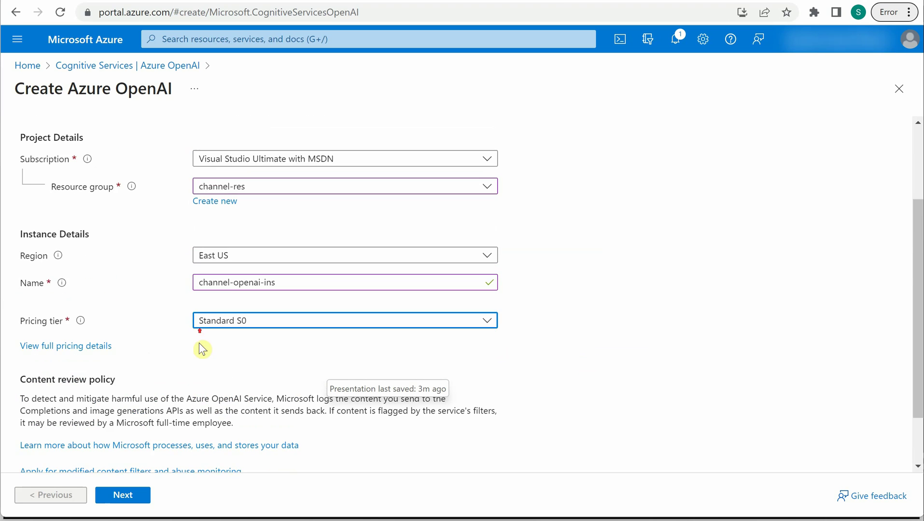
Advance through Network and Tags to review, where validation fails, and dismiss the errors
click(121, 497)
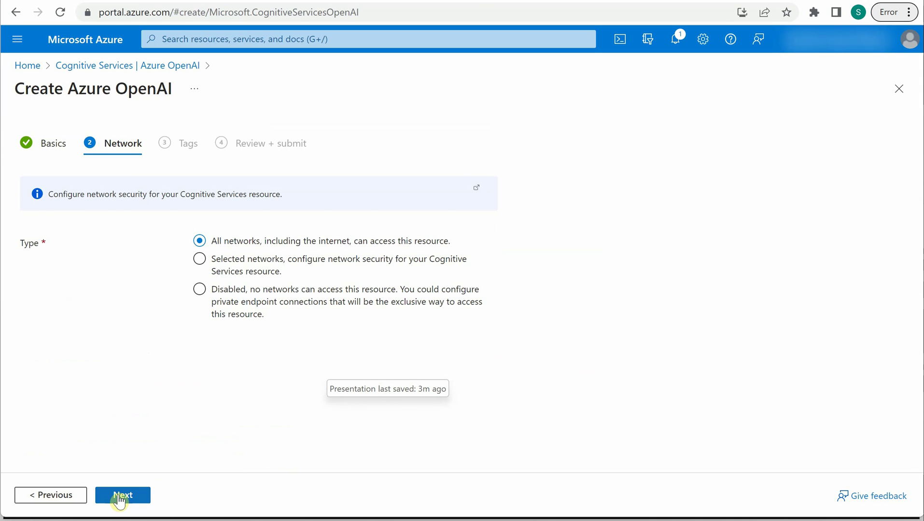
click(120, 497)
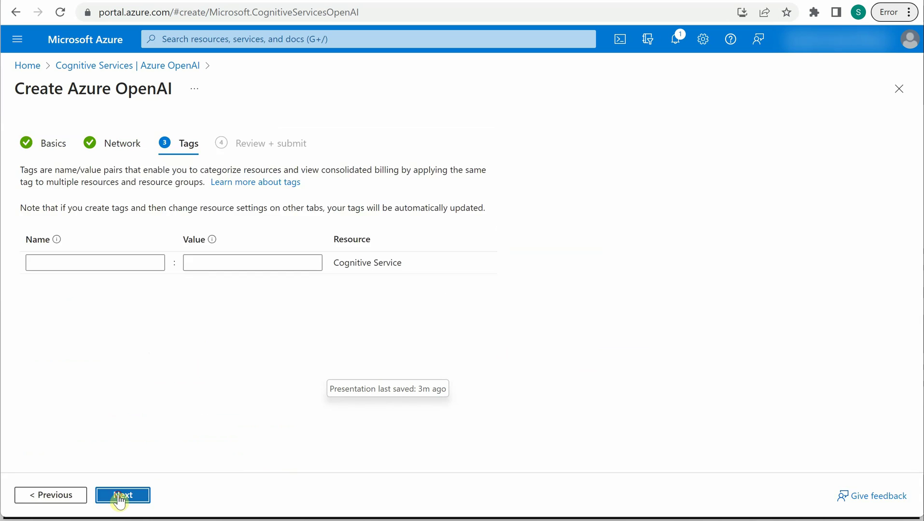
click(120, 496)
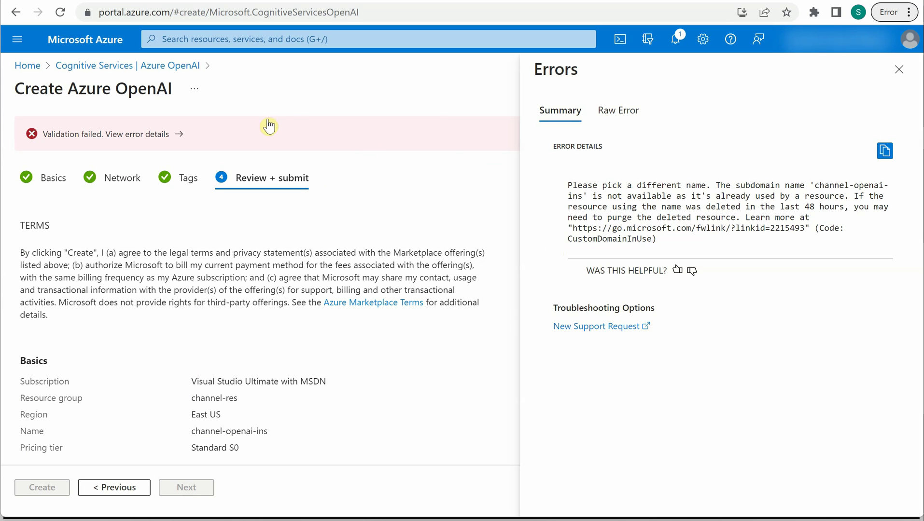
click(115, 488)
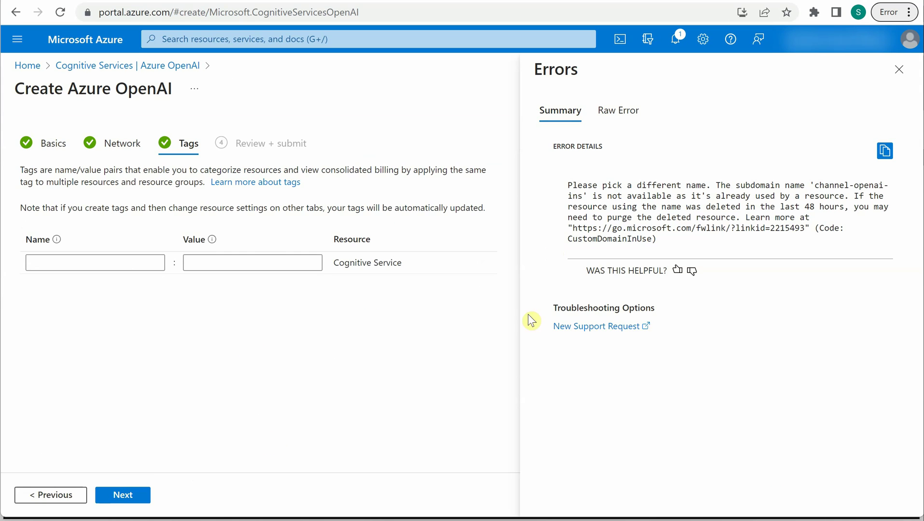
click(898, 70)
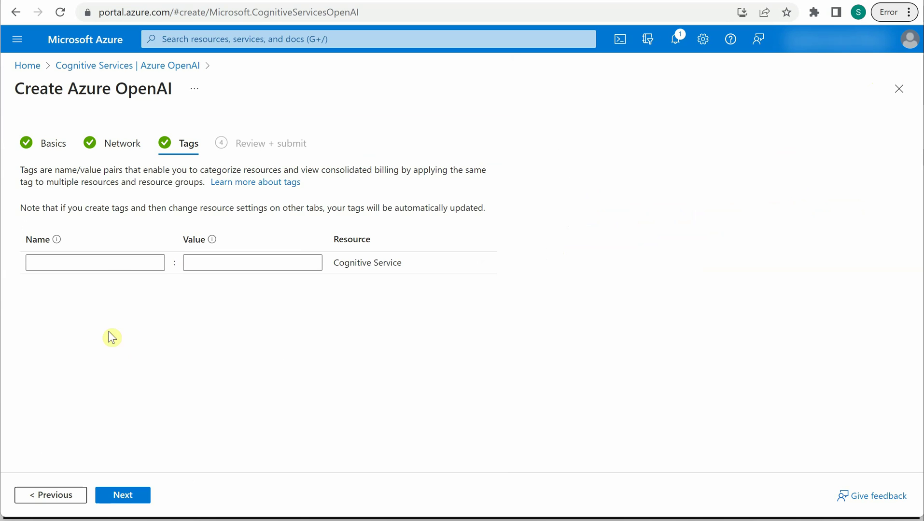
Return to Basics, shorten the name to channl-openai-ins, and move forward again
click(53, 497)
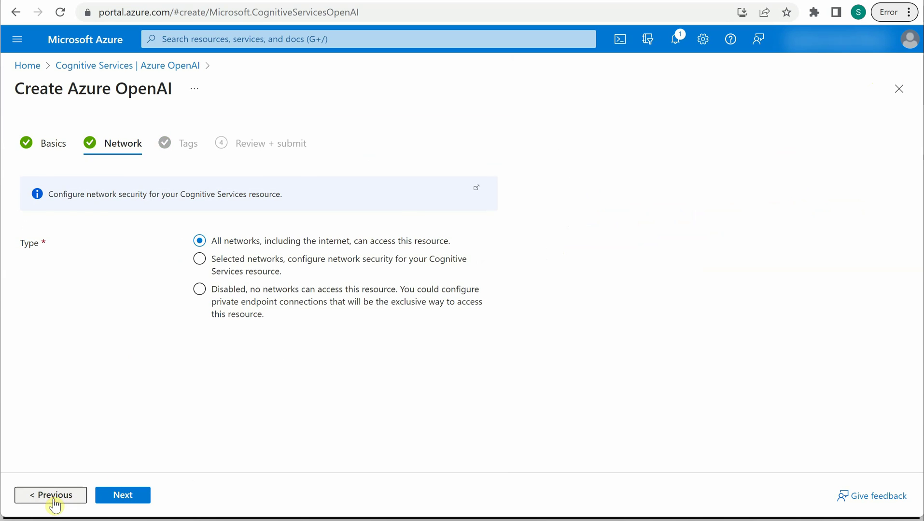
click(52, 495)
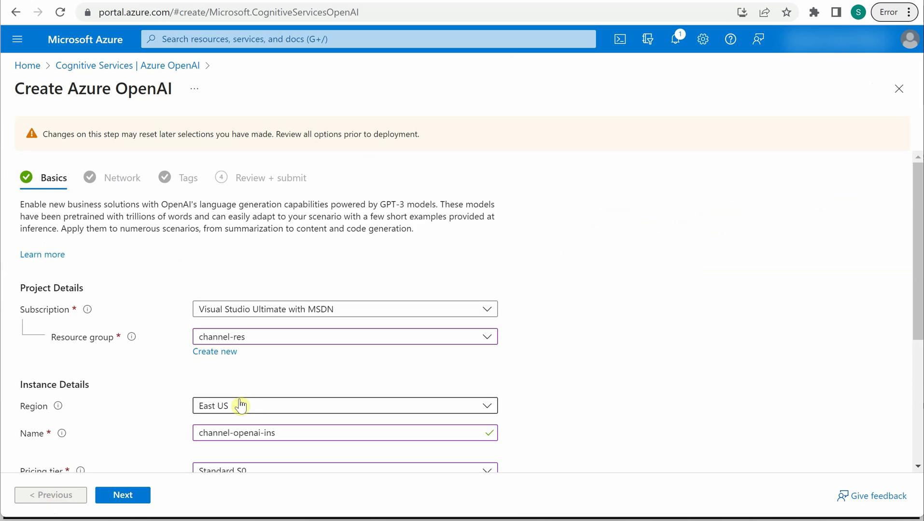
scroll(238, 405, down, 1)
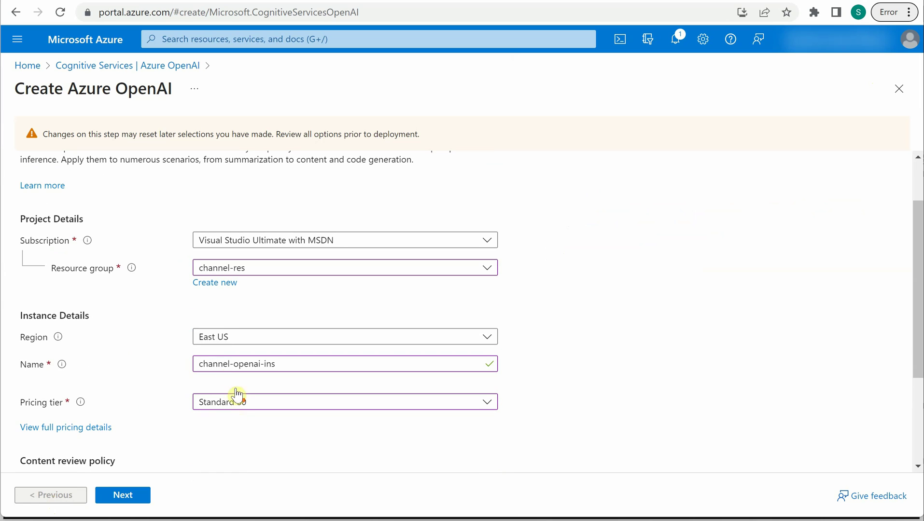
click(222, 363)
key(BackSpace)
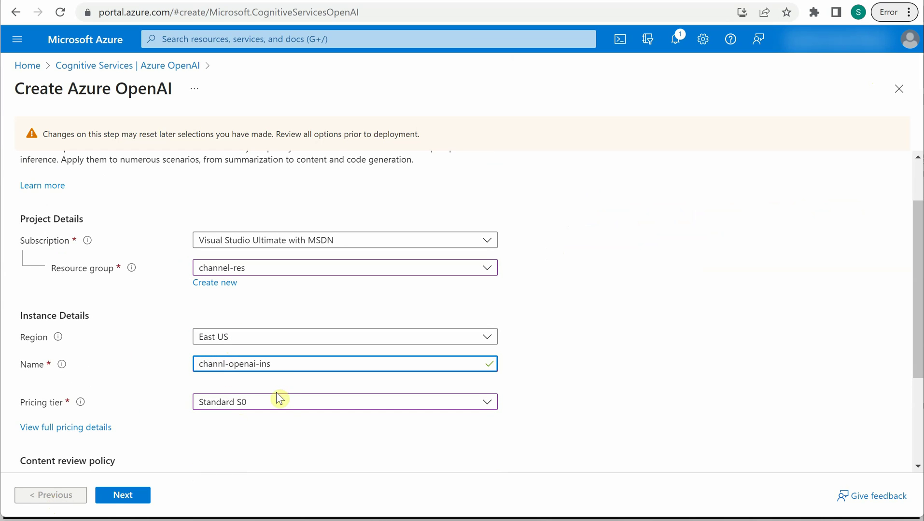
click(123, 495)
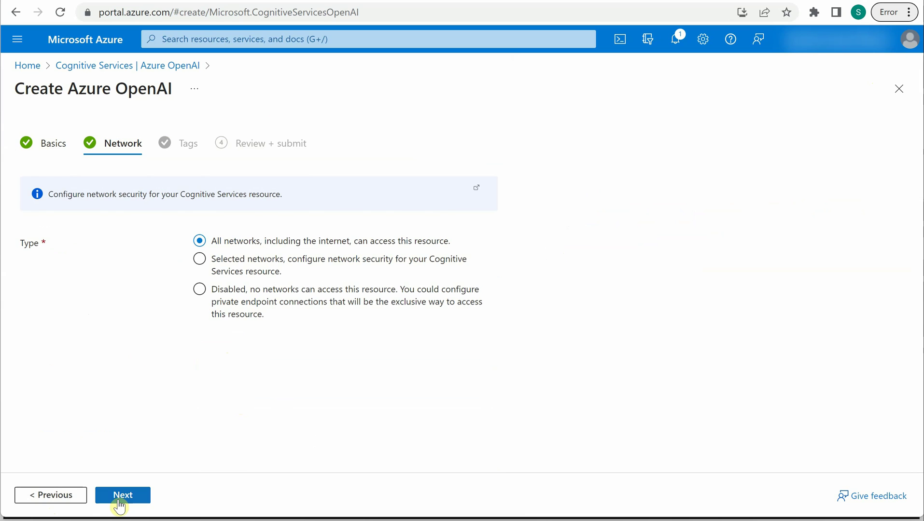
click(123, 495)
Advance to Review + submit and create the channl-openai-ins resource
click(122, 495)
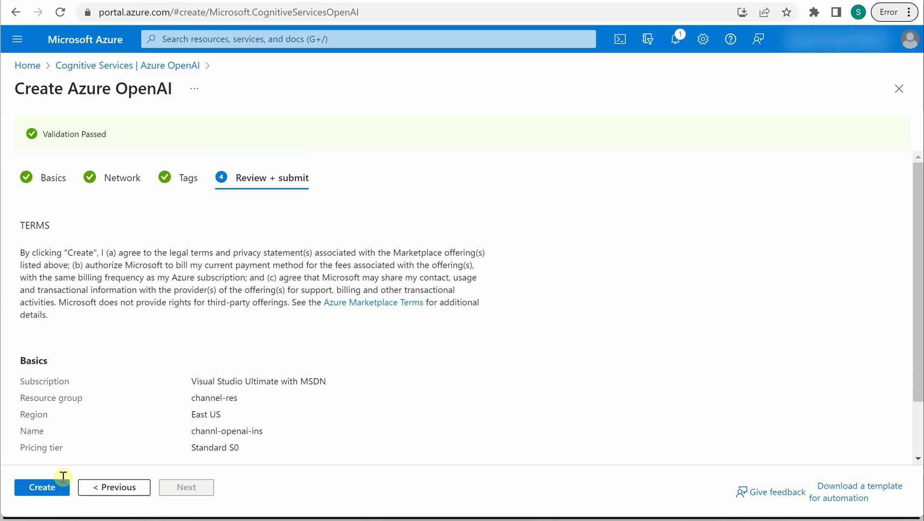
click(54, 490)
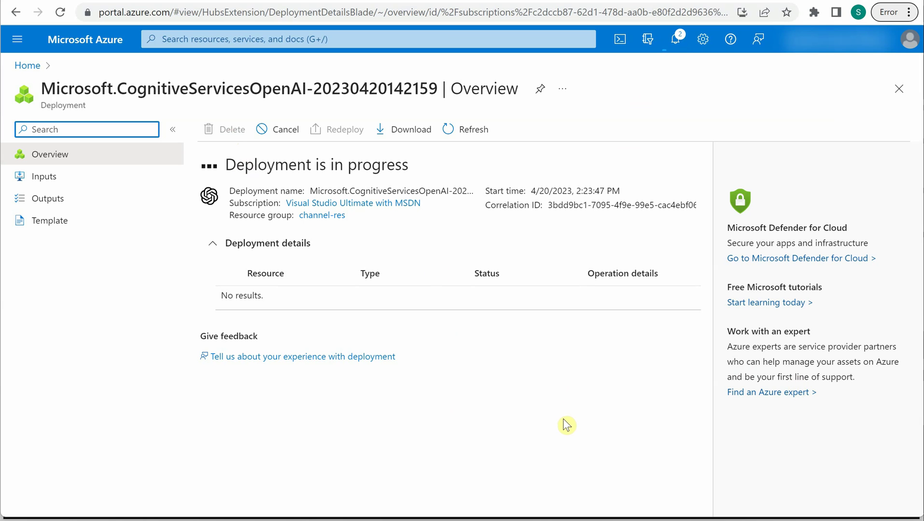
Once deployment finishes, go to the channl-openai-ins resource overview
click(173, 130)
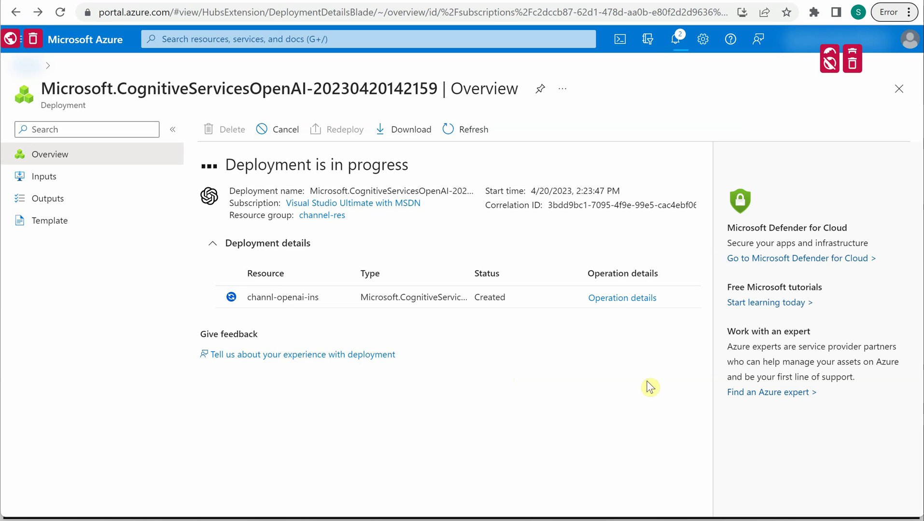
click(623, 391)
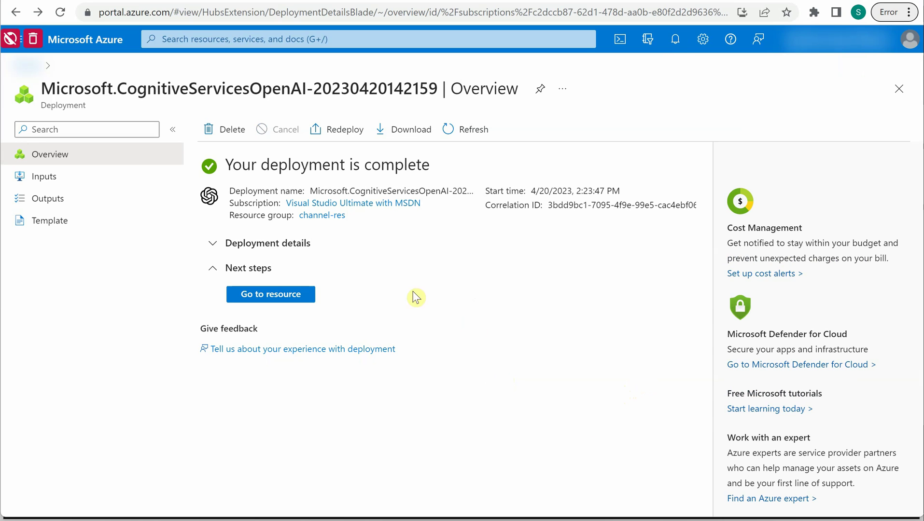
click(278, 298)
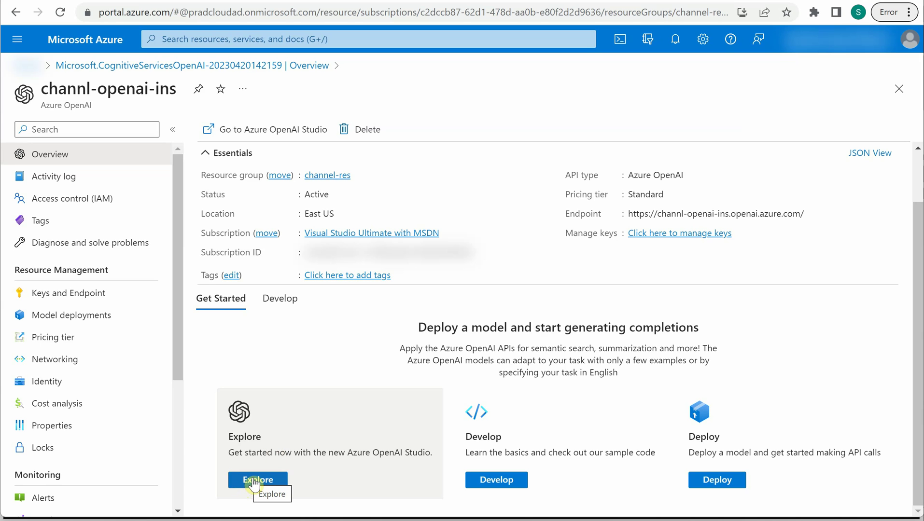
Open channl-openai-ins in Azure OpenAI Studio, dismiss the research banner, and view Deployments
click(252, 481)
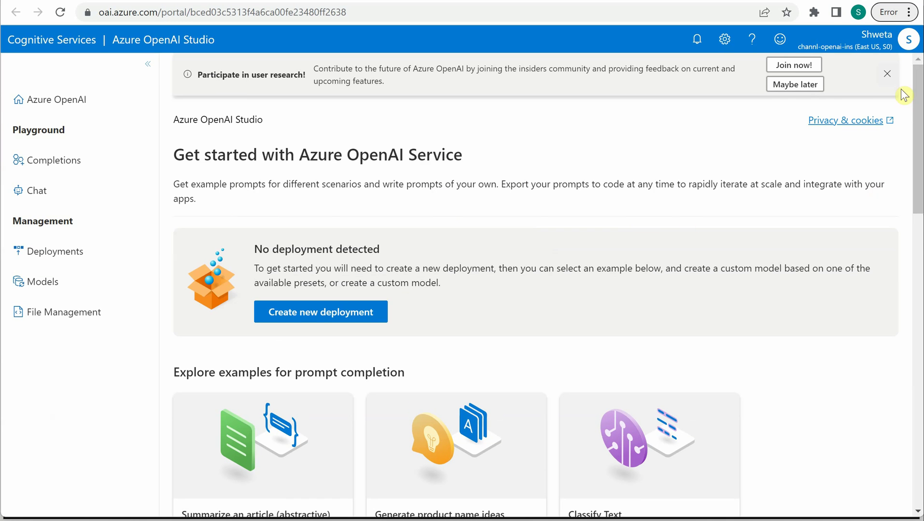
click(887, 74)
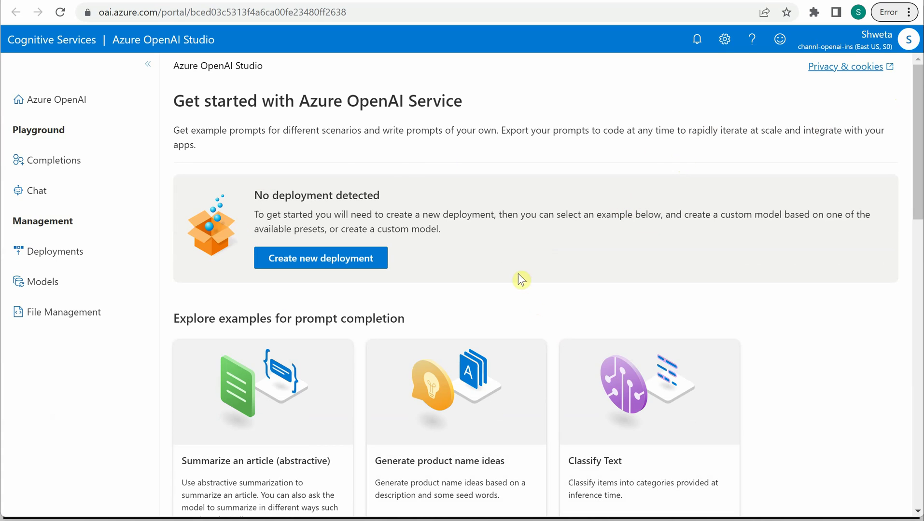
scroll(518, 280, down, 2)
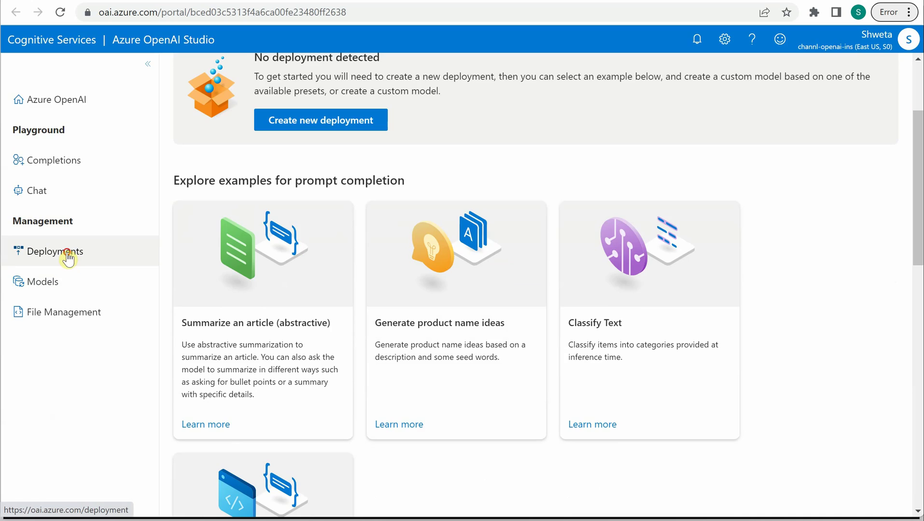
click(67, 255)
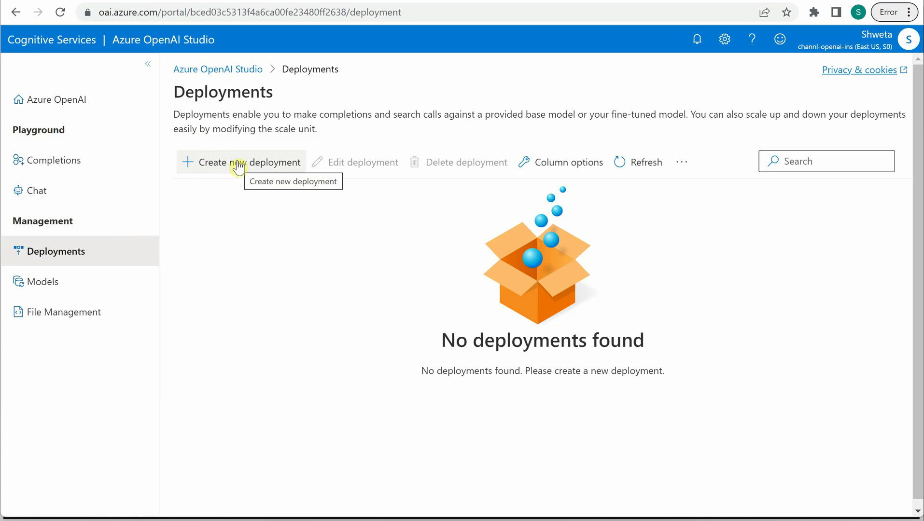
Create a text-davinci-002 model deployment named channl-davinci002
click(238, 165)
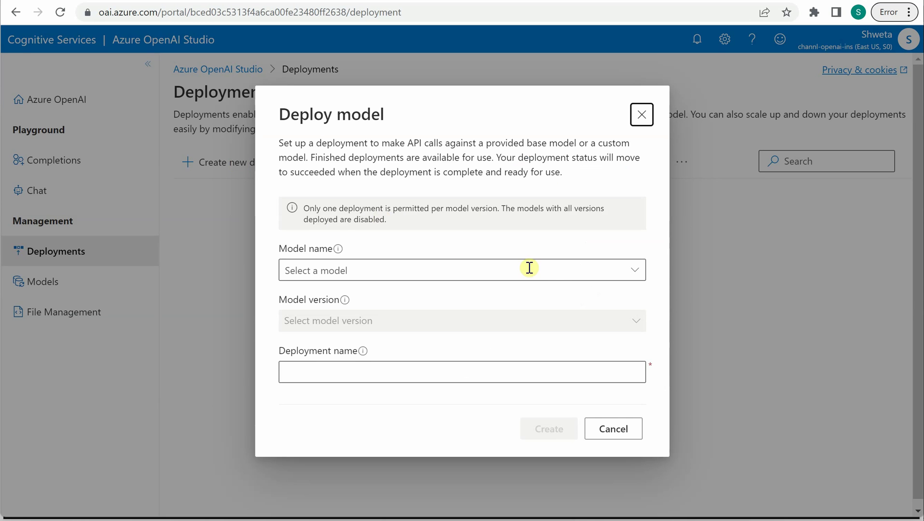
click(633, 272)
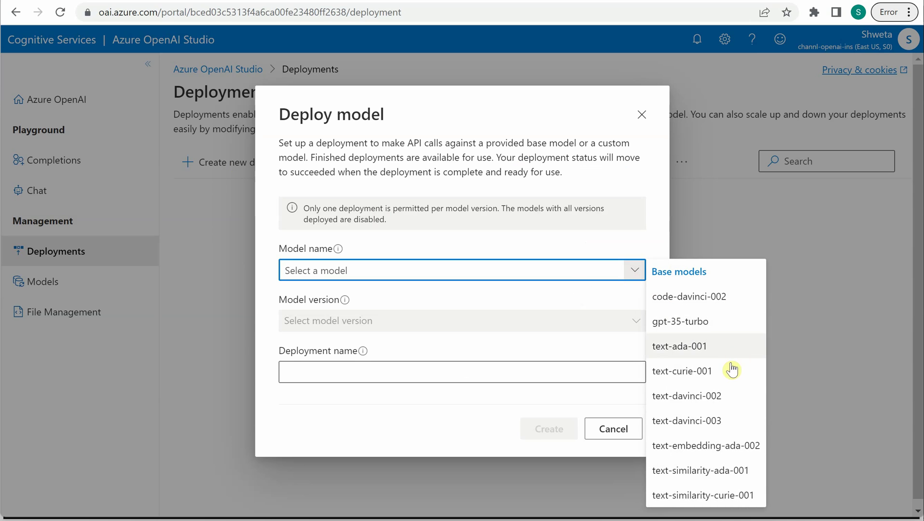
click(724, 398)
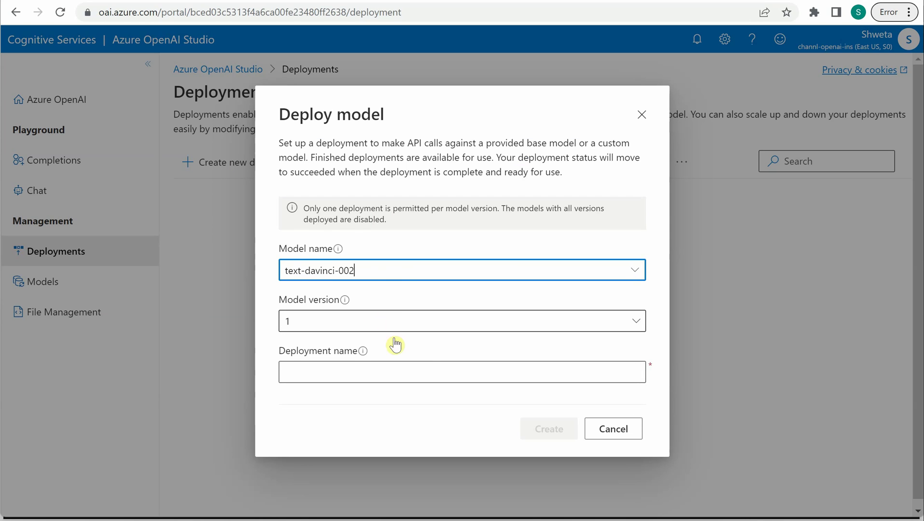
click(379, 372)
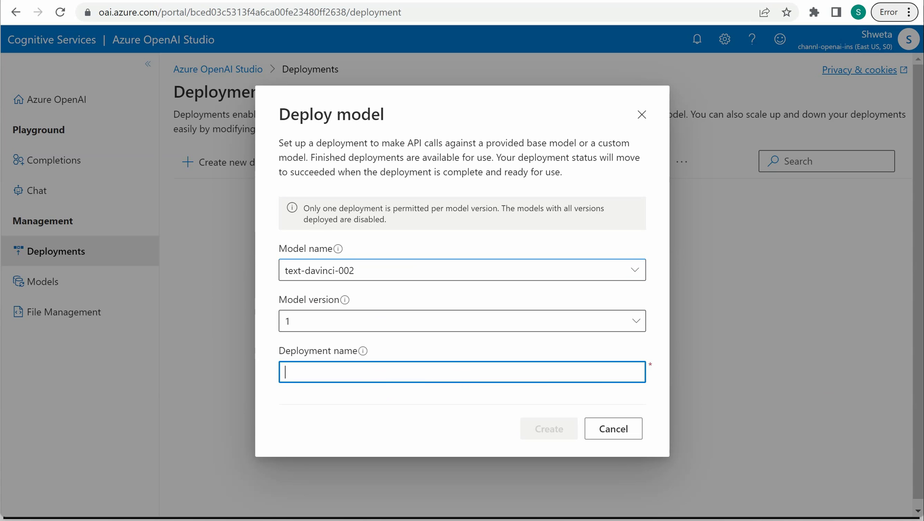
text(c)
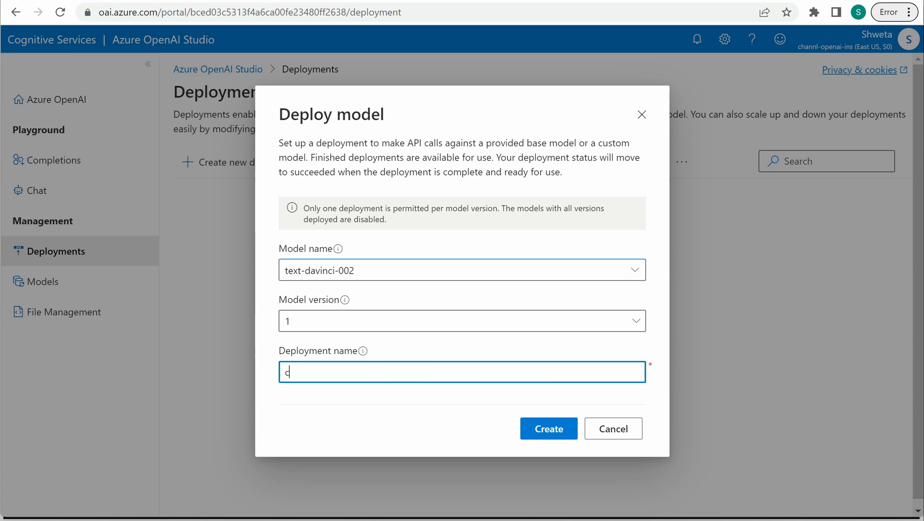
text(hannl-)
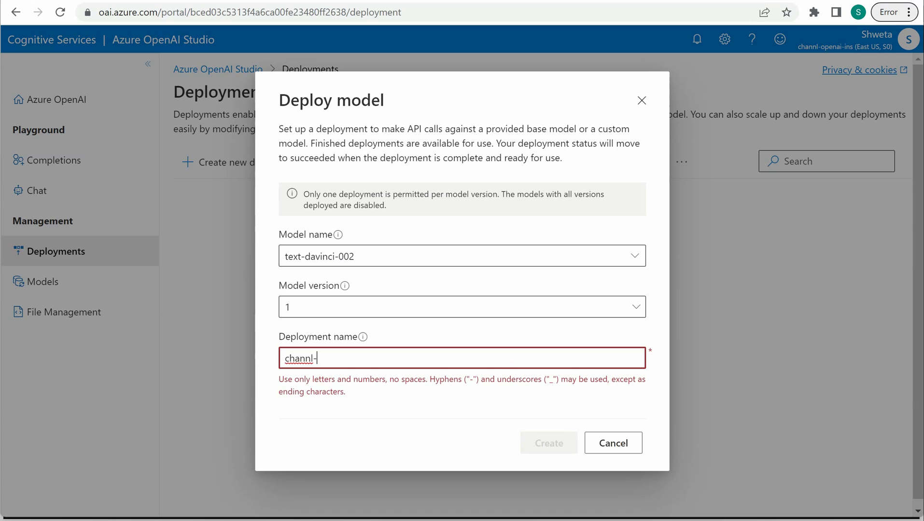
text(davin)
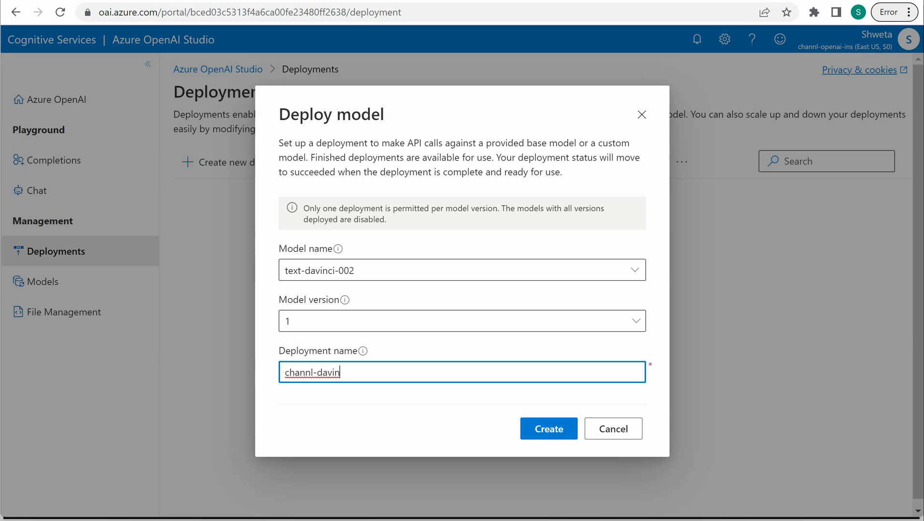
text(ci002)
click(548, 431)
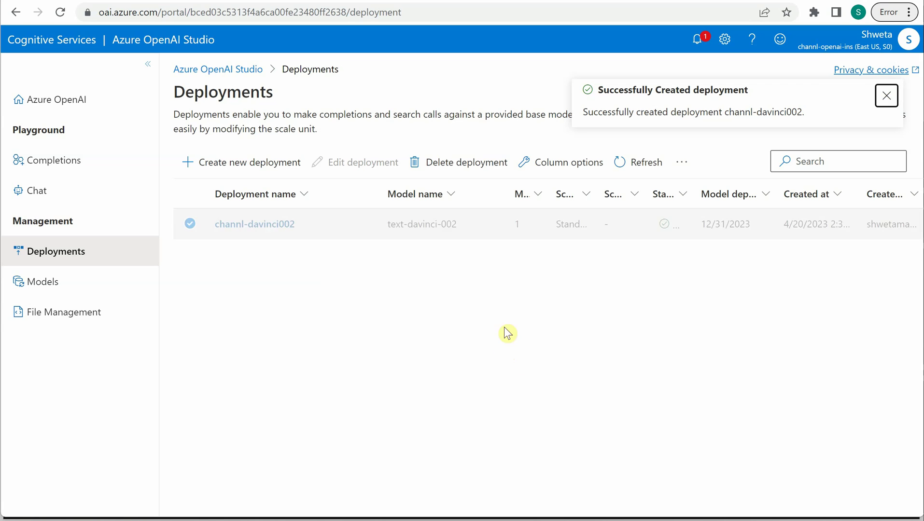
Check that channl-davinci002 appears in the Completions playground and the Deployments list
click(415, 224)
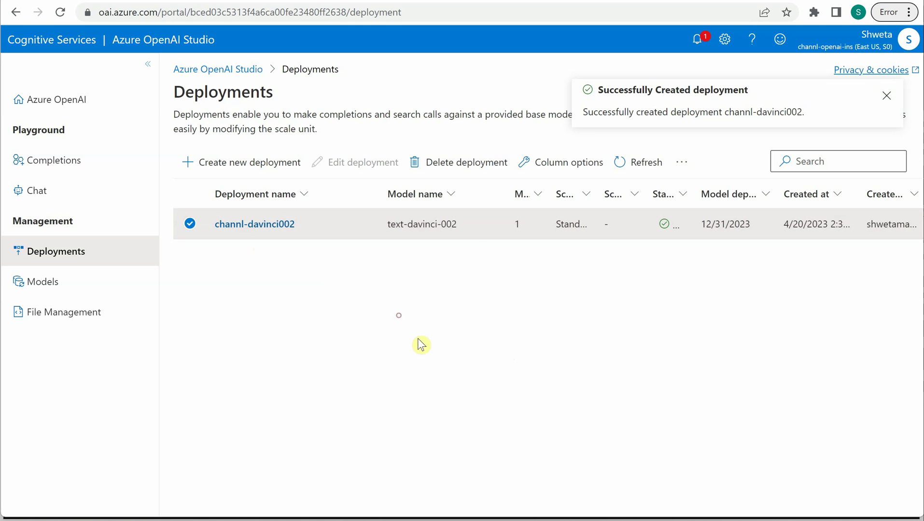
click(888, 96)
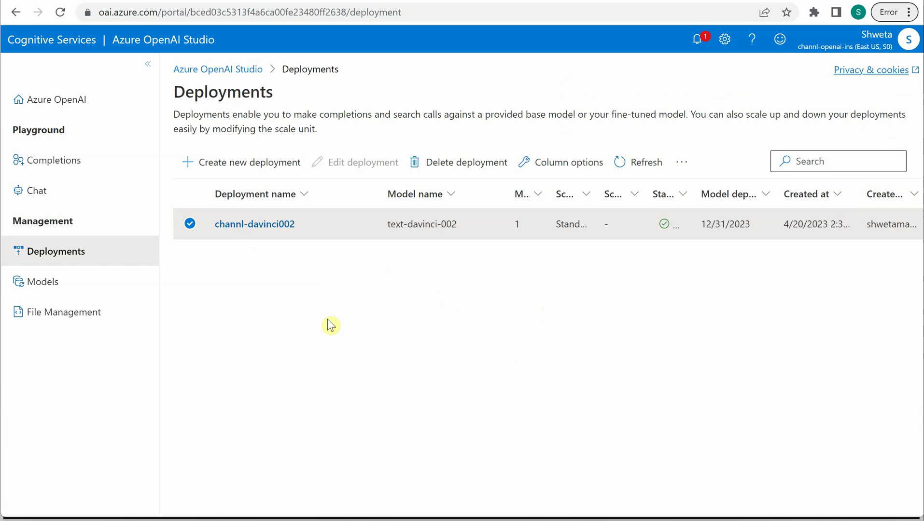
click(54, 160)
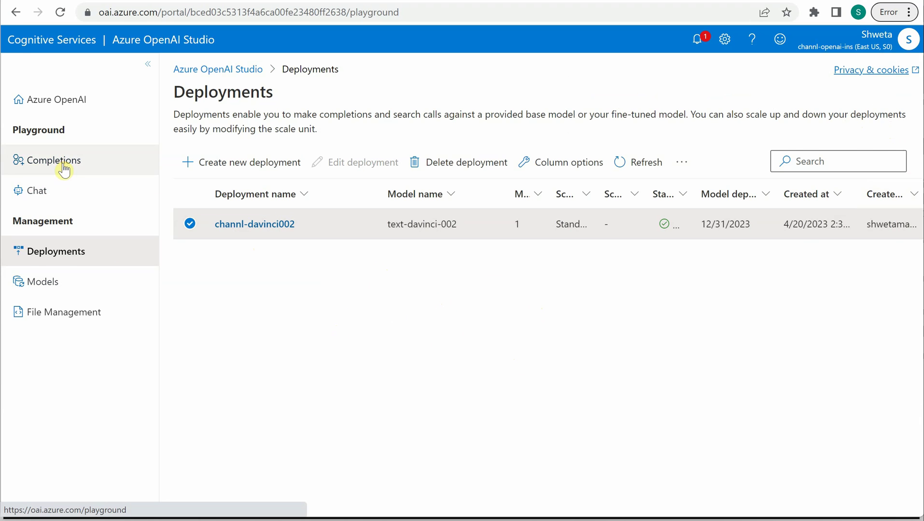
click(267, 147)
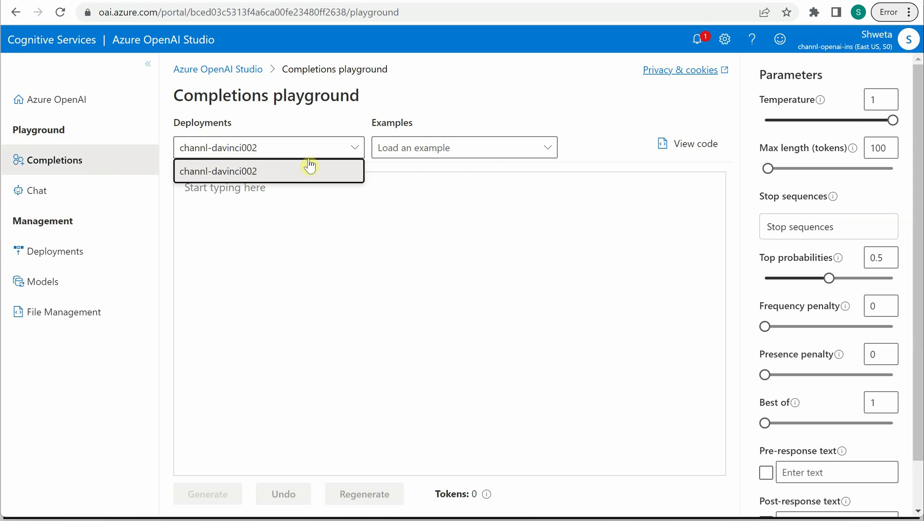
click(309, 171)
click(69, 252)
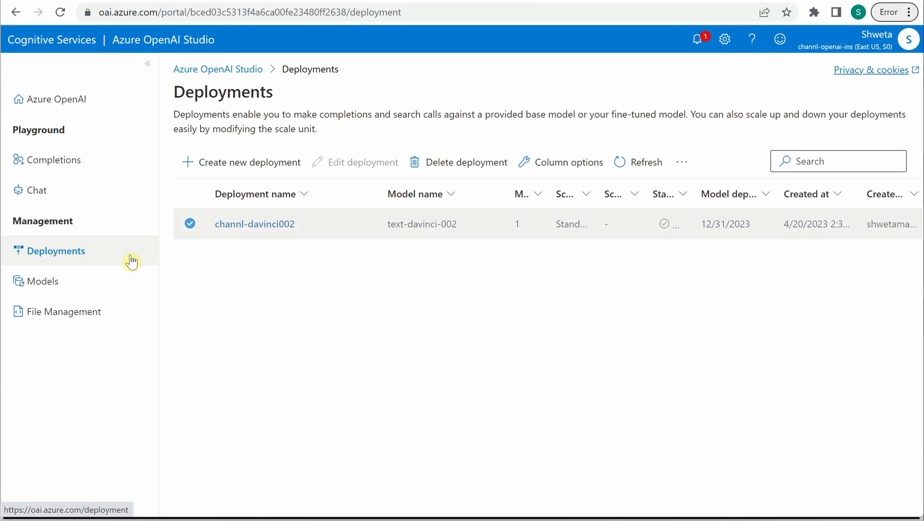